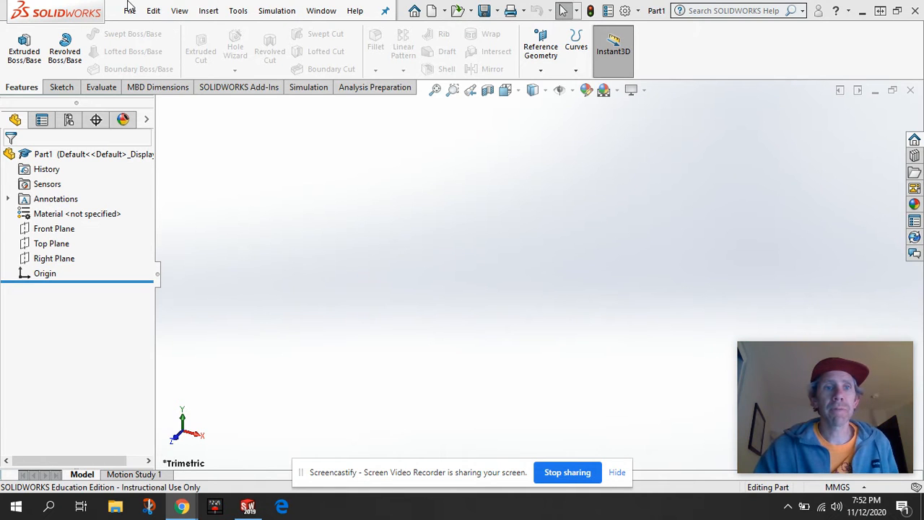
# Step: Sketch two concentric circles centred on the origin on the Front Plane, the outer one about 98 mm in diameter
pyautogui.click(62, 87)
pyautogui.click(19, 46)
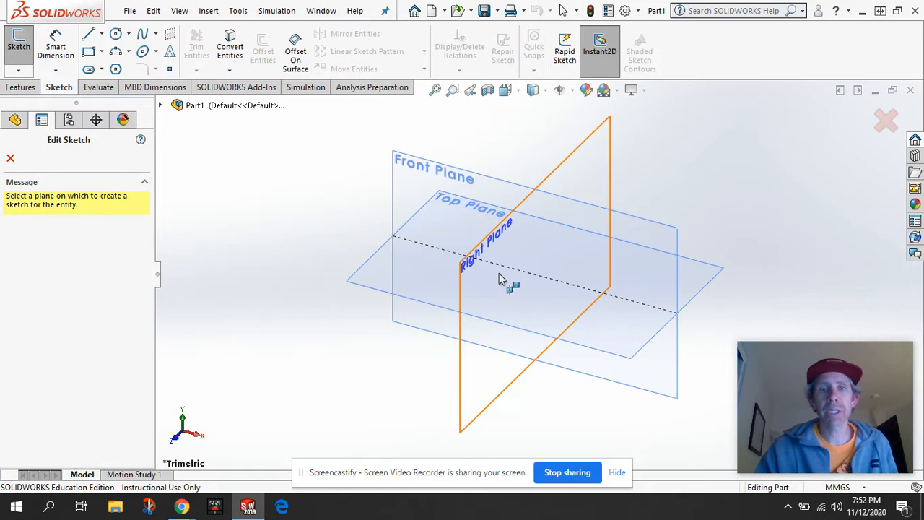
pyautogui.click(423, 185)
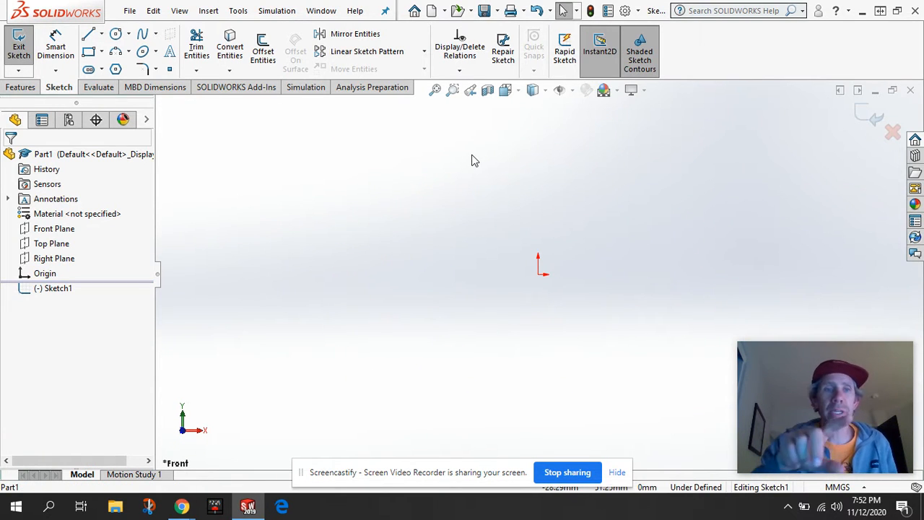
pyautogui.click(116, 34)
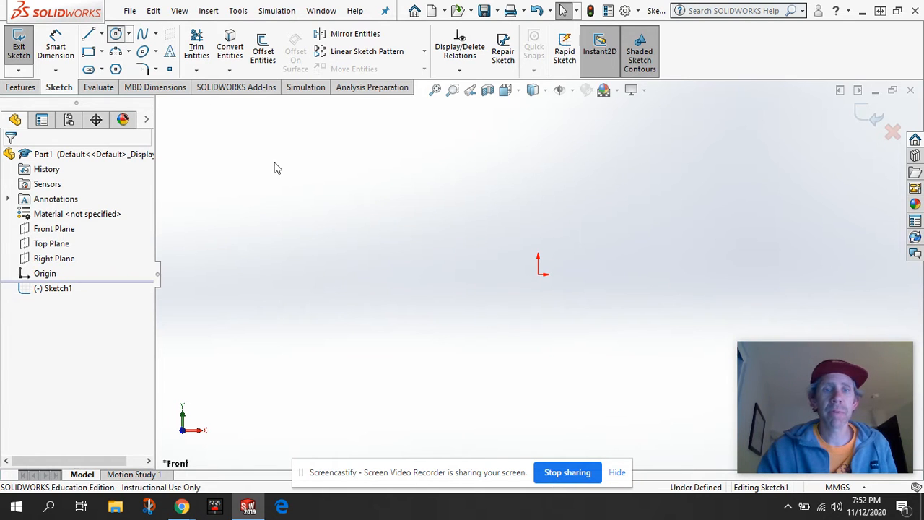
pyautogui.moveTo(538, 274); pyautogui.dragTo(602, 371)
pyautogui.moveTo(537, 274); pyautogui.dragTo(608, 351)
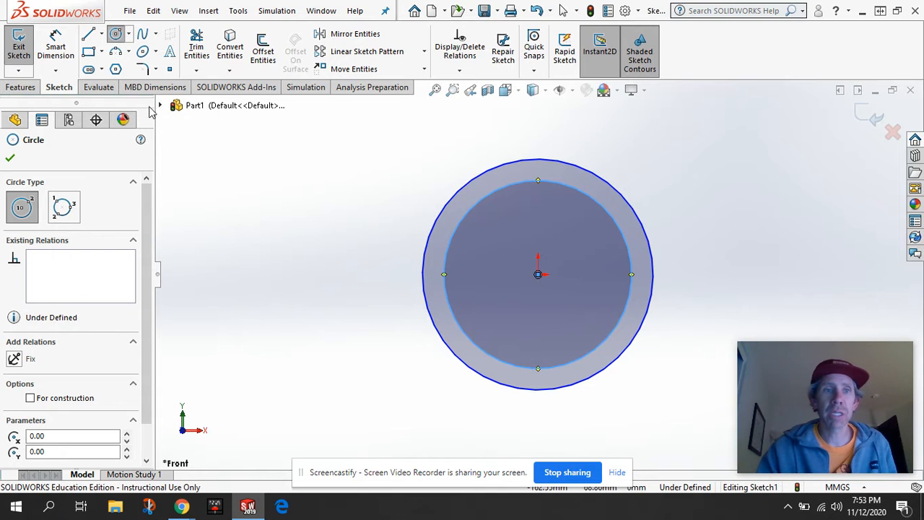
# Step: Dimension the outer circle's diameter to 40.5 mm
pyautogui.click(58, 43)
pyautogui.click(635, 210)
pyautogui.click(719, 205)
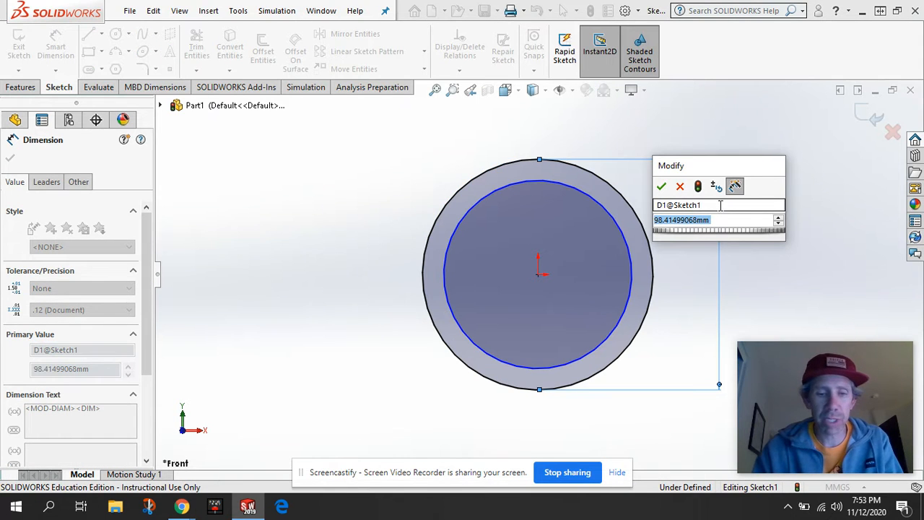
pyautogui.write('40.5')
pyautogui.press('Return')
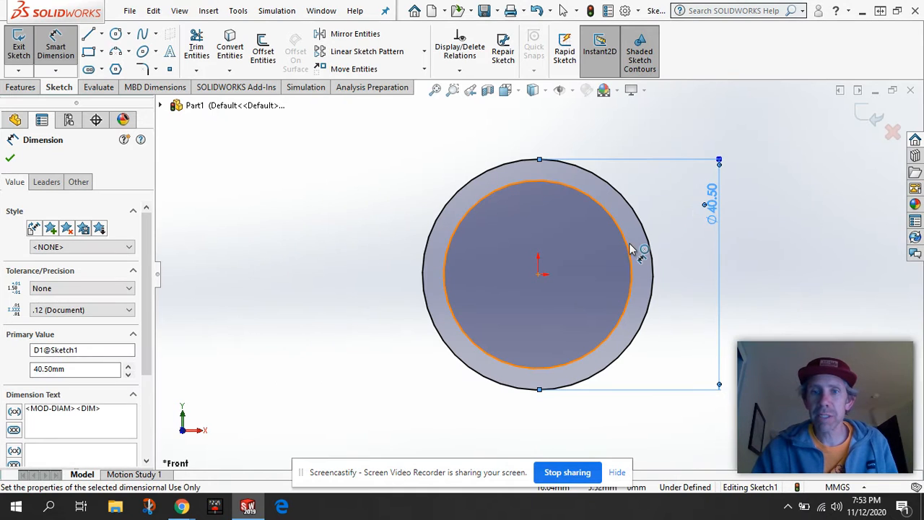
# Step: Dimension the inner circle's diameter to 33.5 mm and exit the sketch
pyautogui.click(630, 249)
pyautogui.click(678, 288)
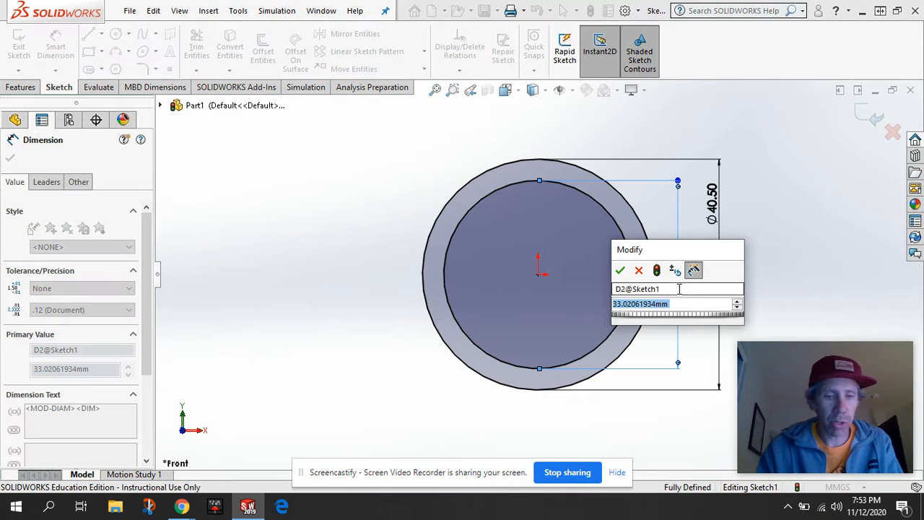
pyautogui.write('33.5')
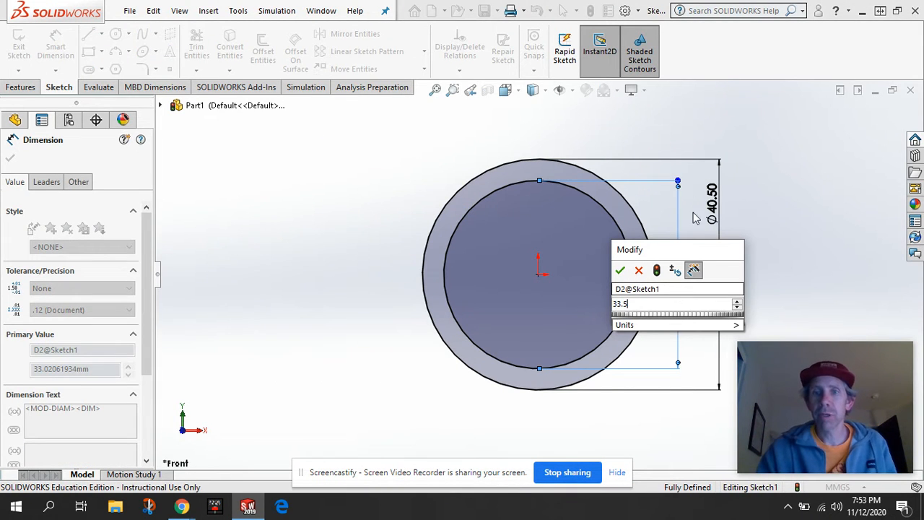
pyautogui.click(620, 271)
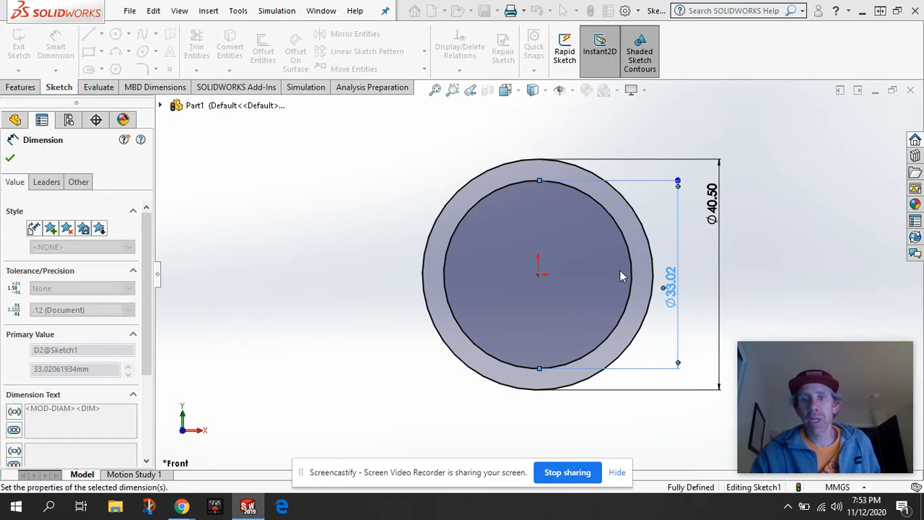
pyautogui.press('Escape')
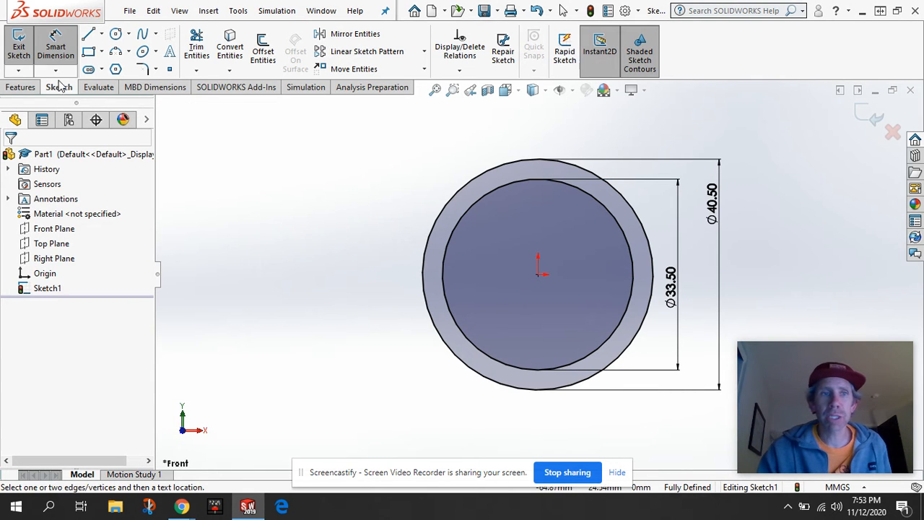
pyautogui.click(19, 45)
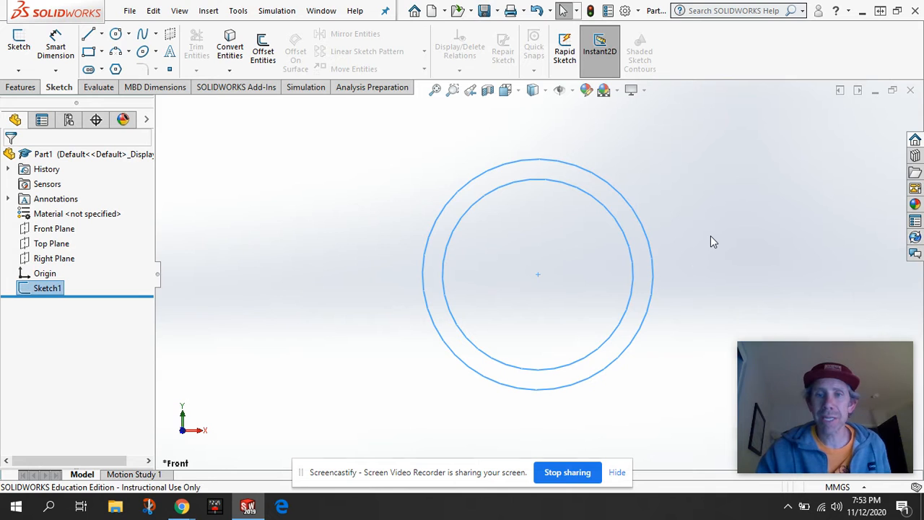
# Step: Extrude the ring-shaped sketch as a blind boss 68 mm deep to form the tube
pyautogui.moveTo(710, 237)
pyautogui.mouseDown(button='middle')
pyautogui.moveTo(699, 239)
pyautogui.moveTo(712, 250)
pyautogui.moveTo(660, 285)
pyautogui.moveTo(667, 306)
pyautogui.mouseUp(button='middle')
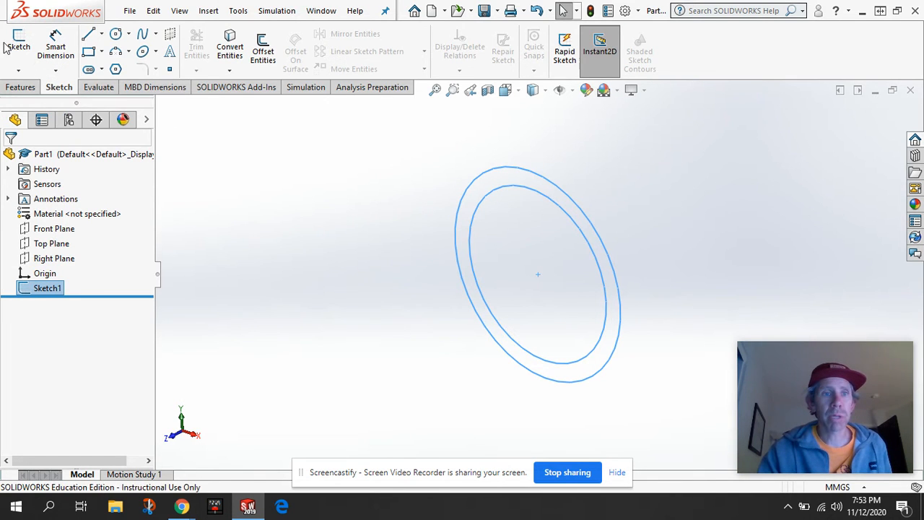
pyautogui.click(22, 87)
pyautogui.click(21, 51)
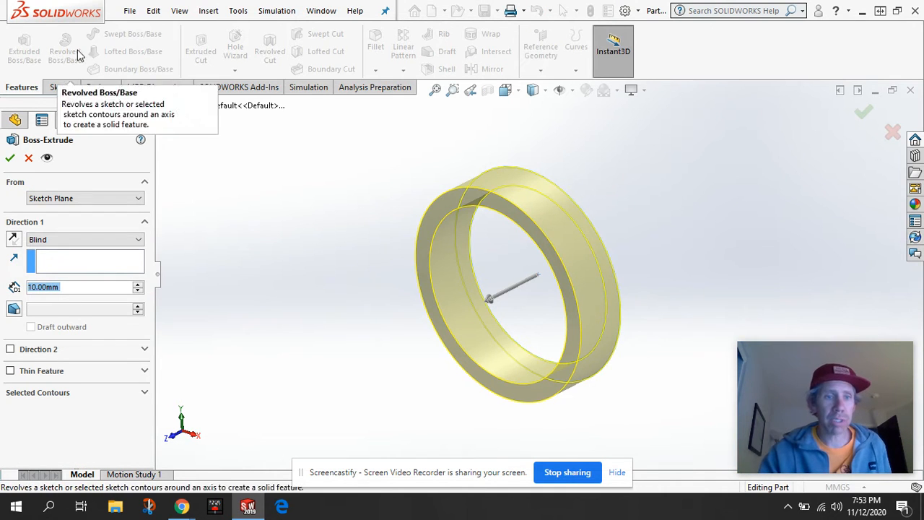
pyautogui.click(106, 288)
pyautogui.doubleClick(106, 289)
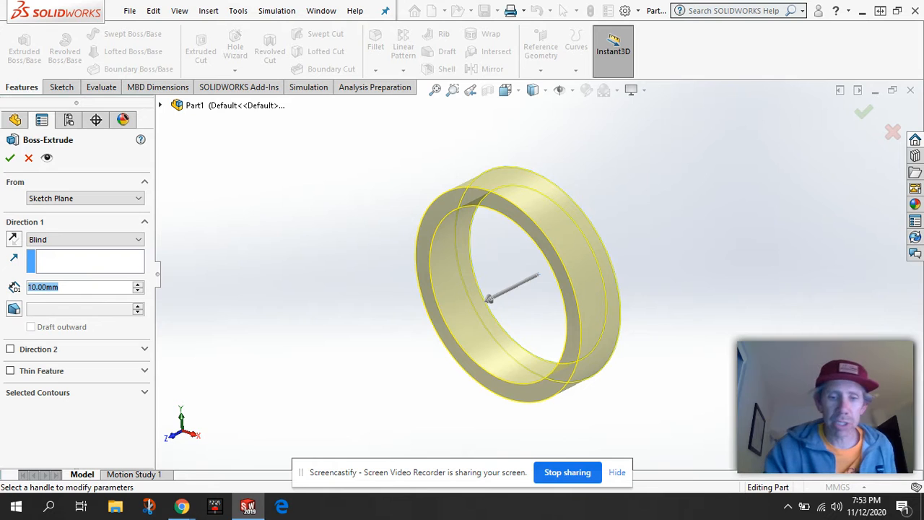
pyautogui.write('68')
pyautogui.press('Return')
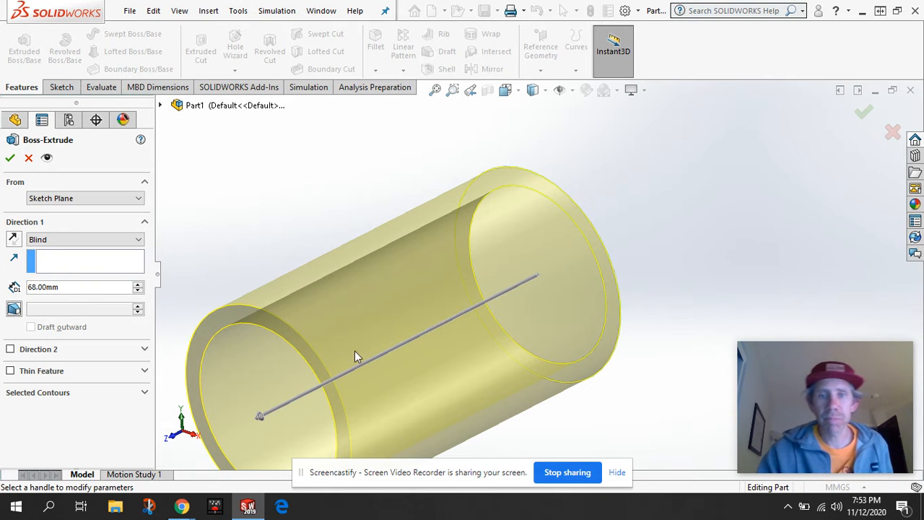
pyautogui.scroll(-3, 423, 353)
pyautogui.scroll(4, 425, 353)
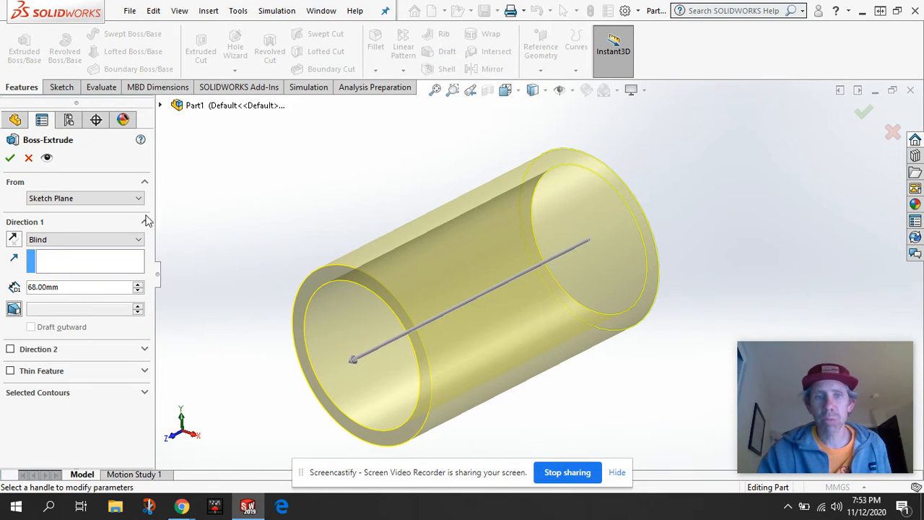
pyautogui.click(10, 158)
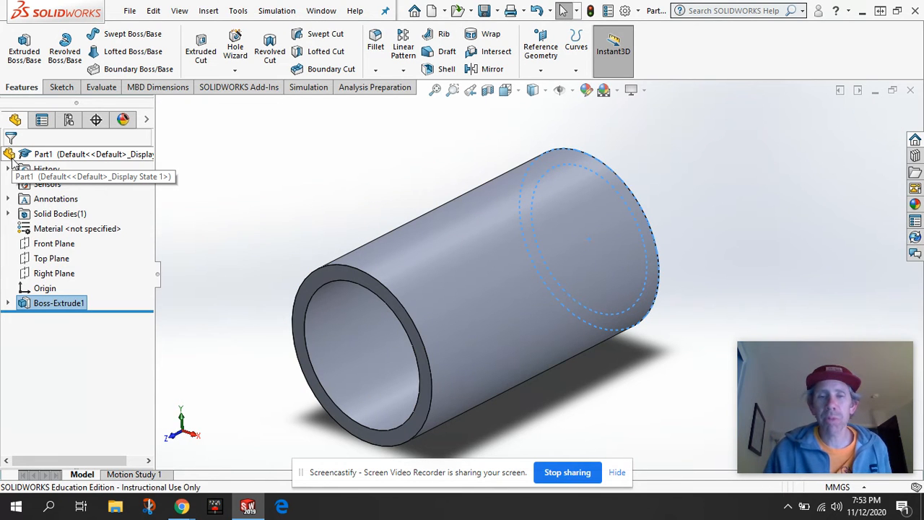
# Step: Assign the material 6061 Alloy from the Aluminium Alloys category to the part
pyautogui.rightClick(86, 233)
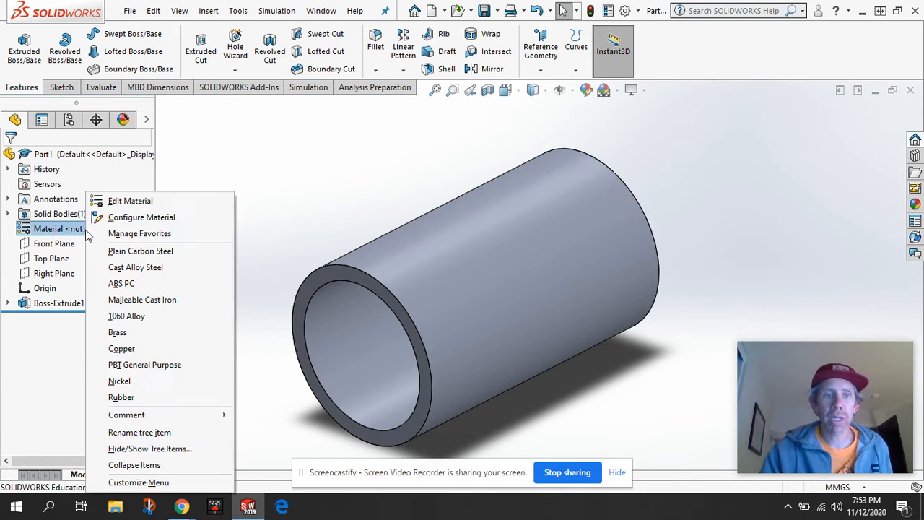
pyautogui.click(110, 201)
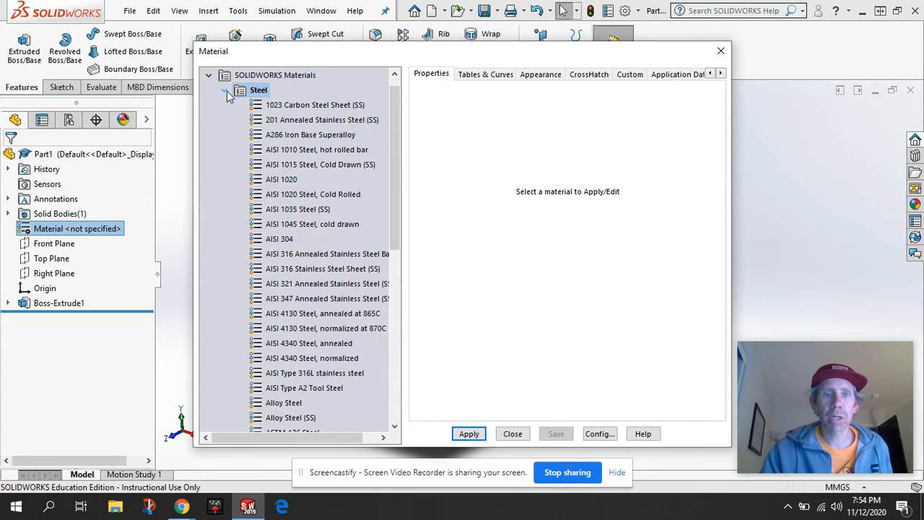
pyautogui.click(224, 90)
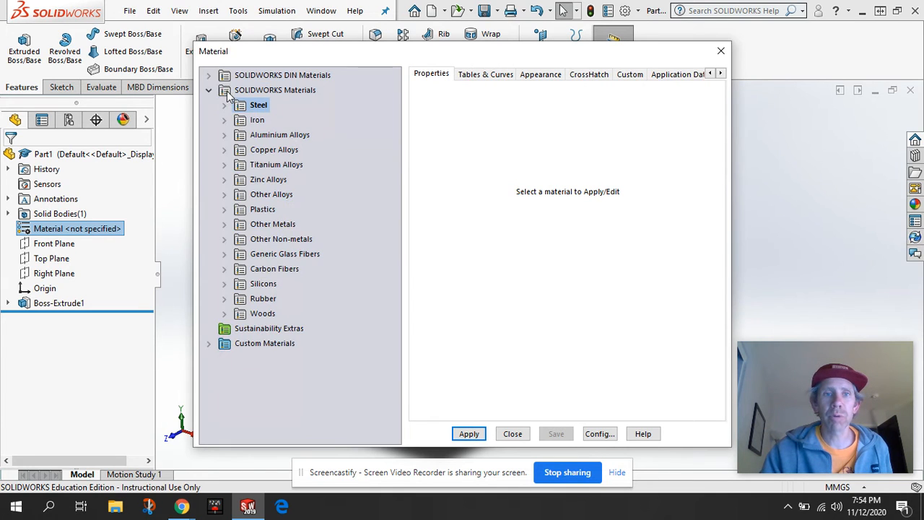
pyautogui.click(259, 138)
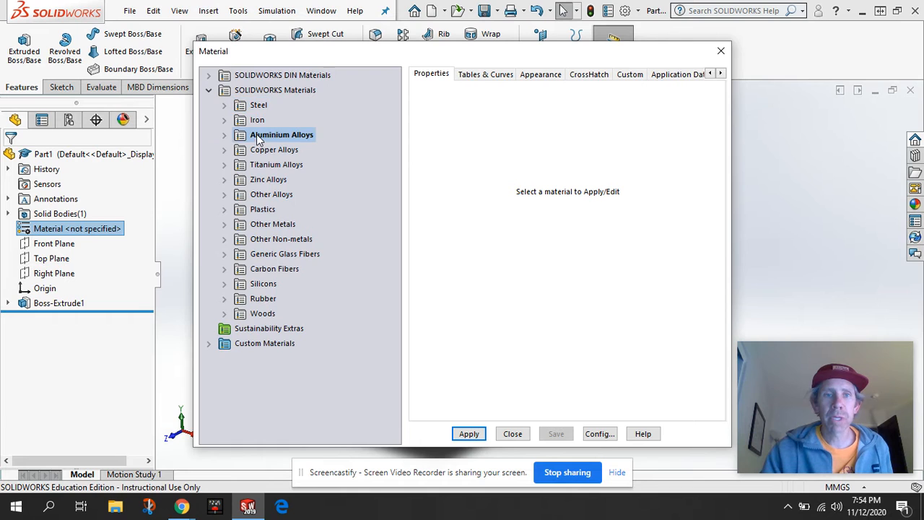
pyautogui.click(224, 135)
pyautogui.scroll(-15, 308, 195)
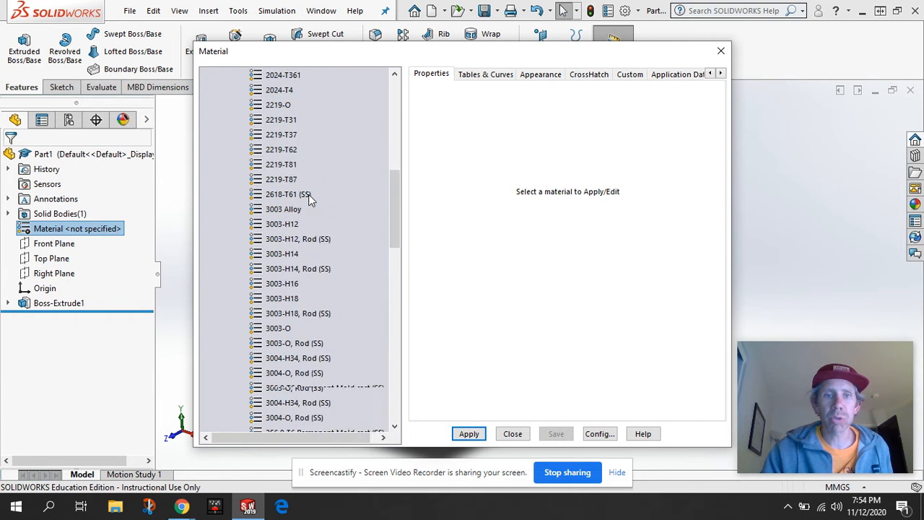
pyautogui.scroll(-3, 309, 194)
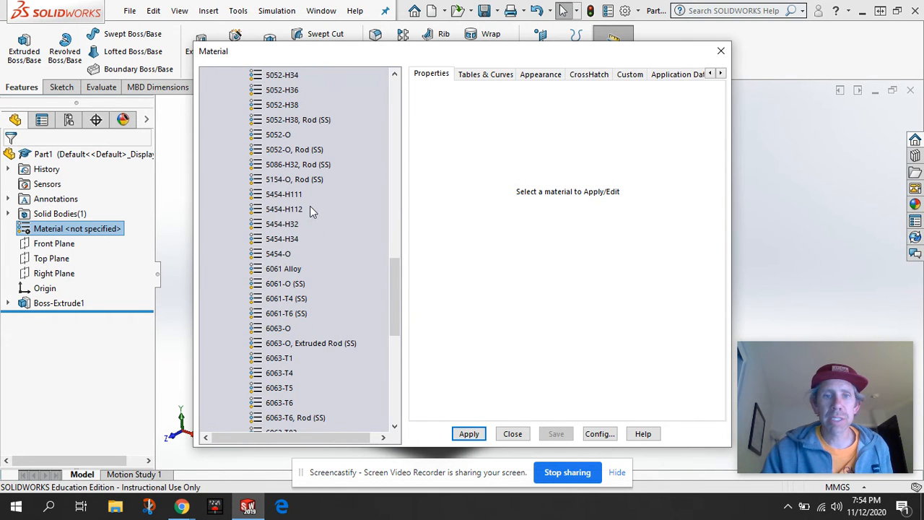
pyautogui.click(296, 269)
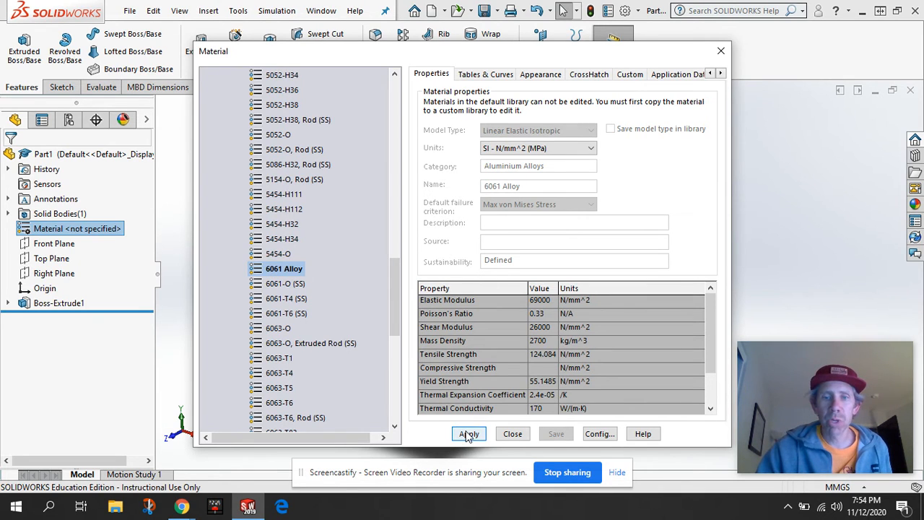
pyautogui.click(468, 434)
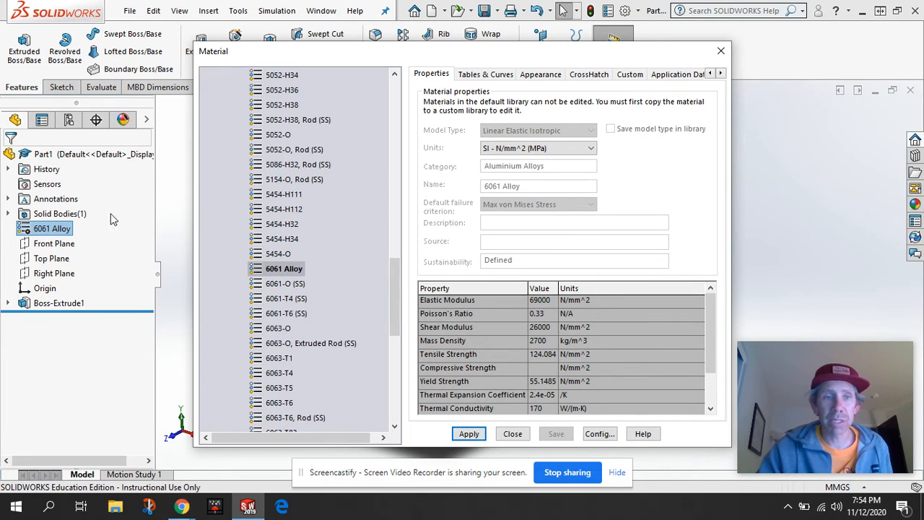
pyautogui.click(511, 434)
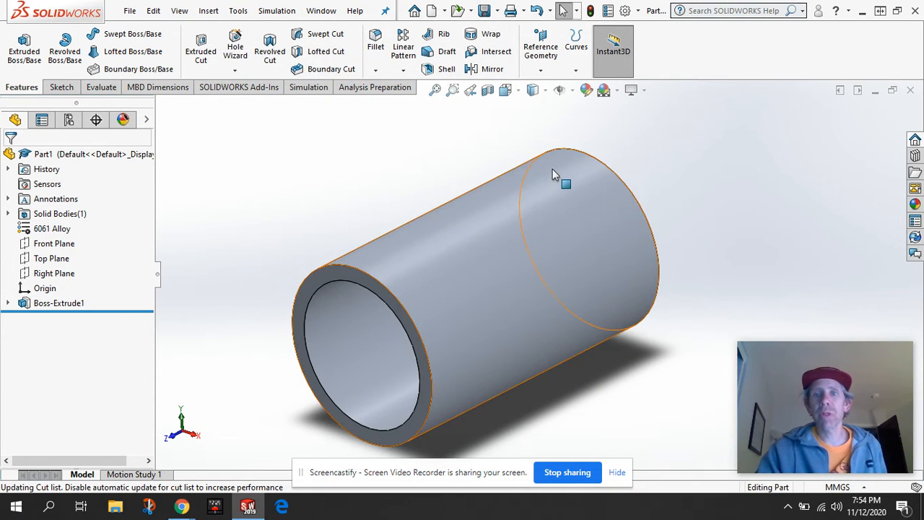
# Step: Apply the polished aluminum appearance from the Metal appearances to the whole part
pyautogui.click(587, 91)
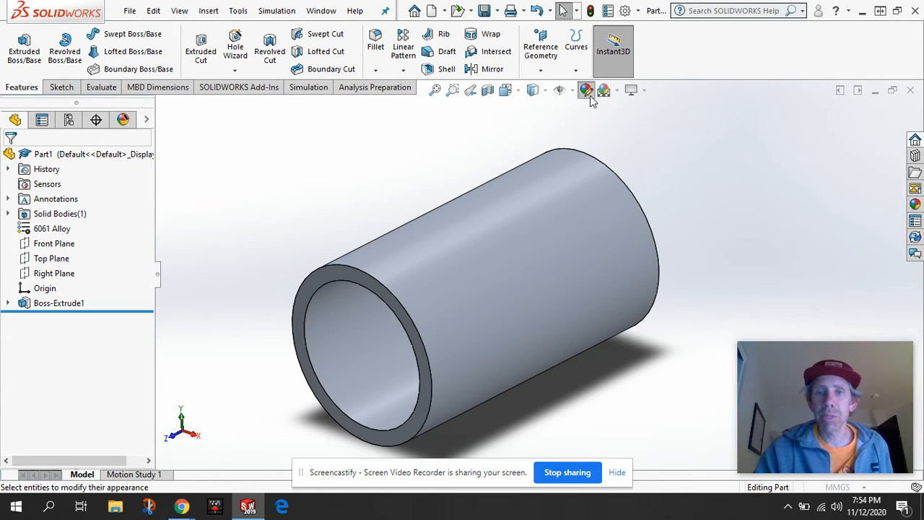
pyautogui.click(768, 177)
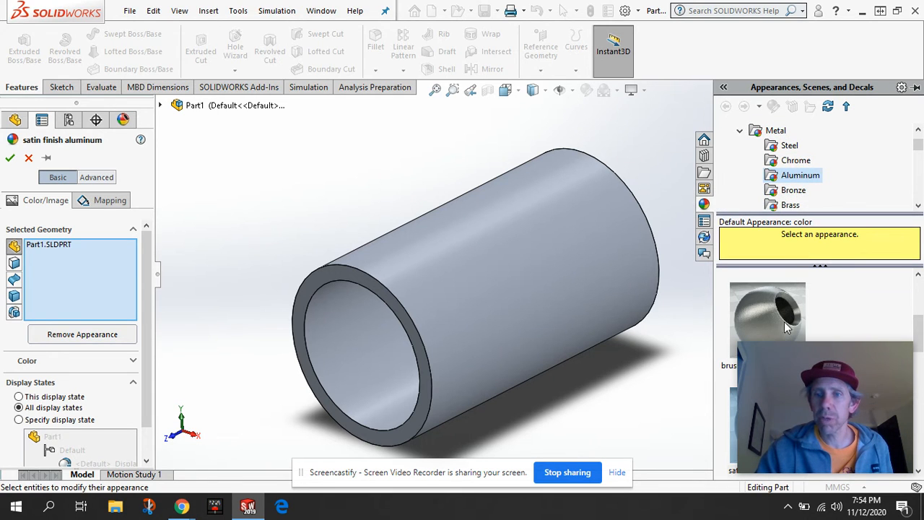
pyautogui.scroll(1, 835, 315)
pyautogui.moveTo(776, 306); pyautogui.dragTo(551, 267)
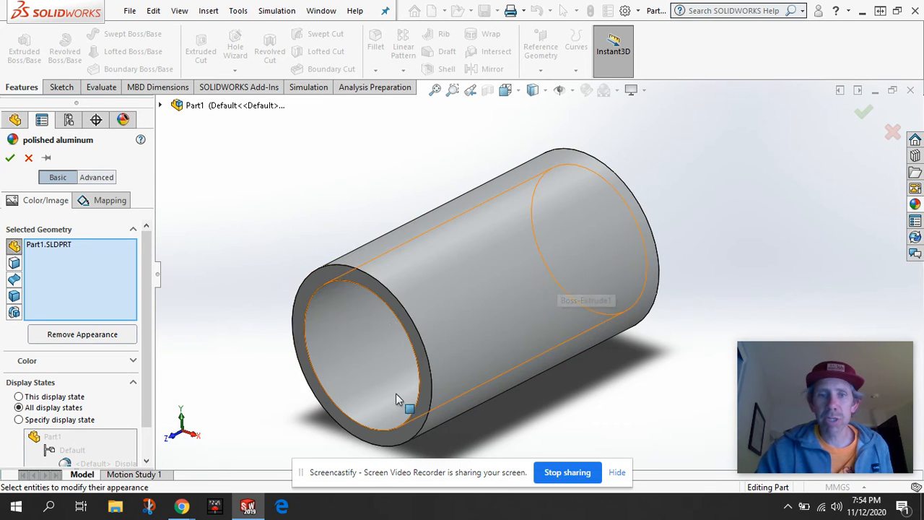
# Step: Set the display style to shaded without edges and accept the part's appearance
pyautogui.click(571, 90)
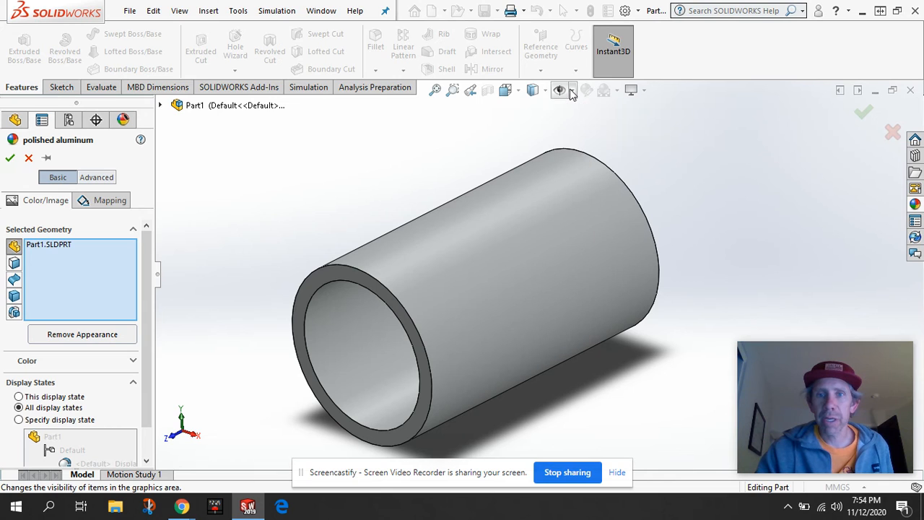
pyautogui.click(545, 91)
pyautogui.click(546, 90)
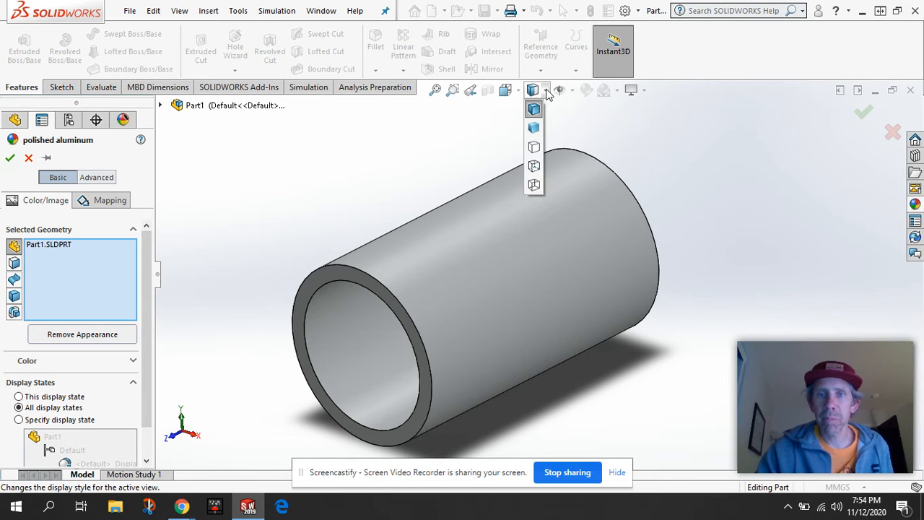
pyautogui.click(533, 127)
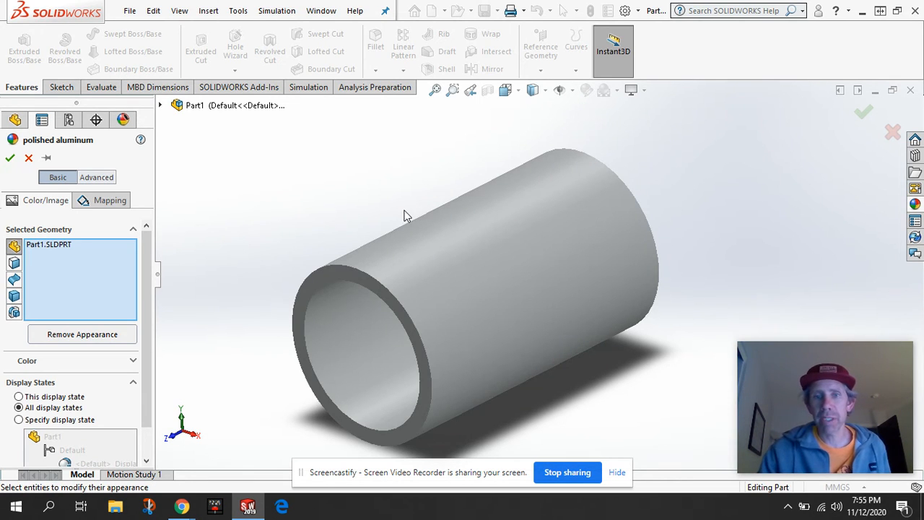
pyautogui.scroll(-1, 404, 210)
pyautogui.scroll(2, 404, 210)
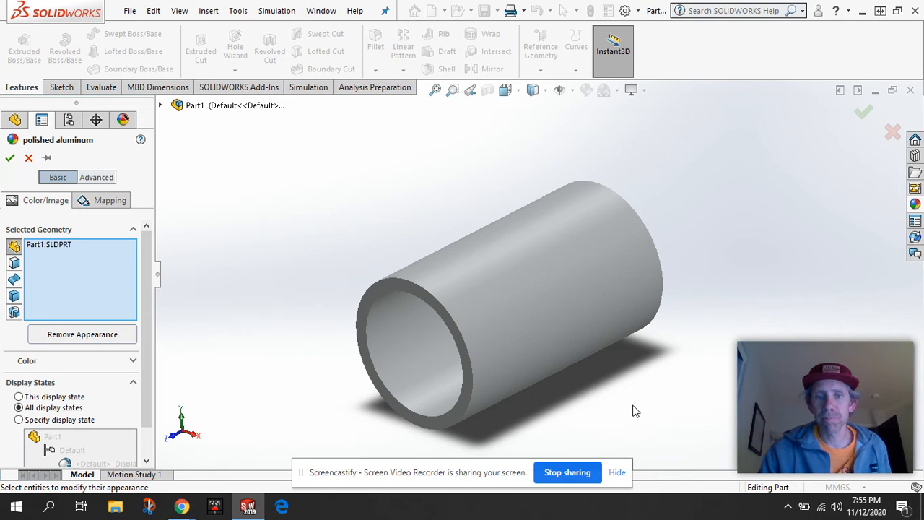
pyautogui.click(9, 157)
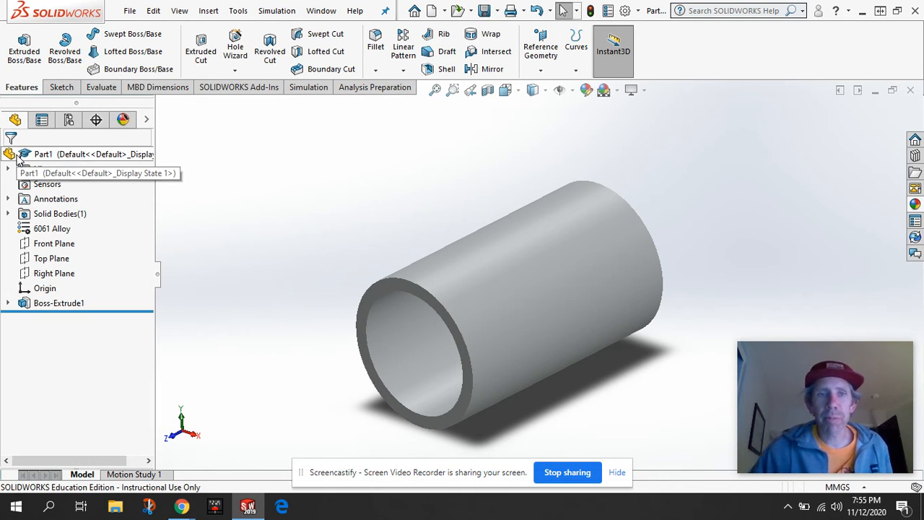
# Step: Bring up the evaluation tools for the tube
pyautogui.click(102, 87)
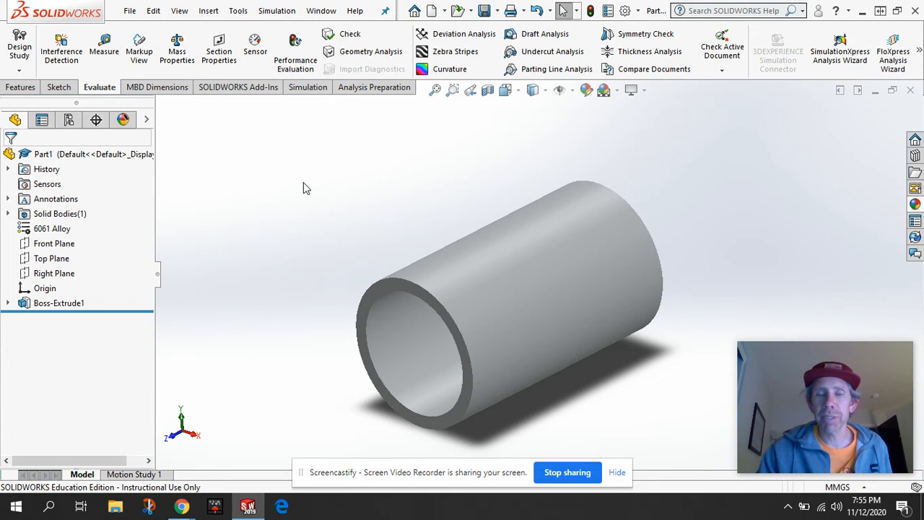